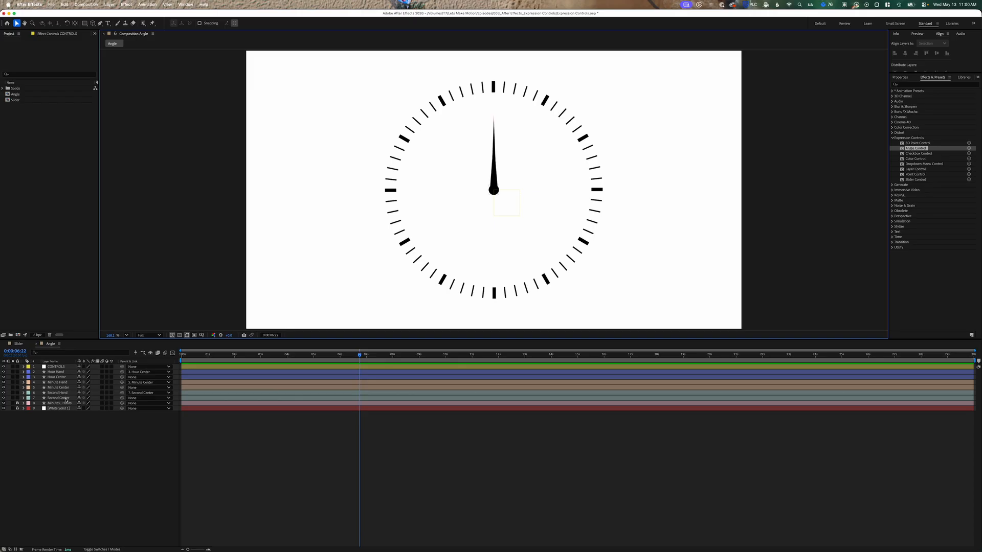
- Reveal the Rotation property of the Second Center, Minute Center and Hour Center layers
click(65, 399)
key(r)
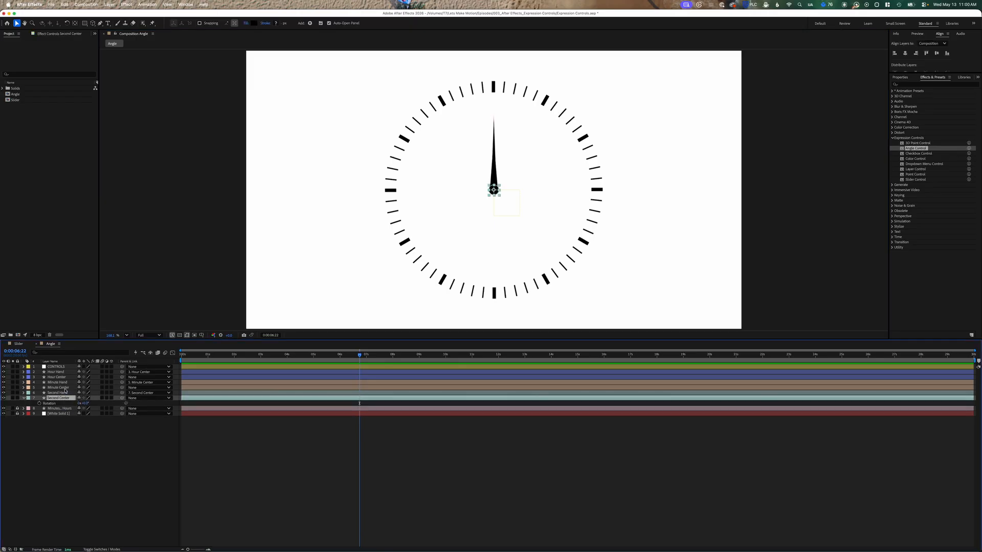
click(66, 389)
key(r)
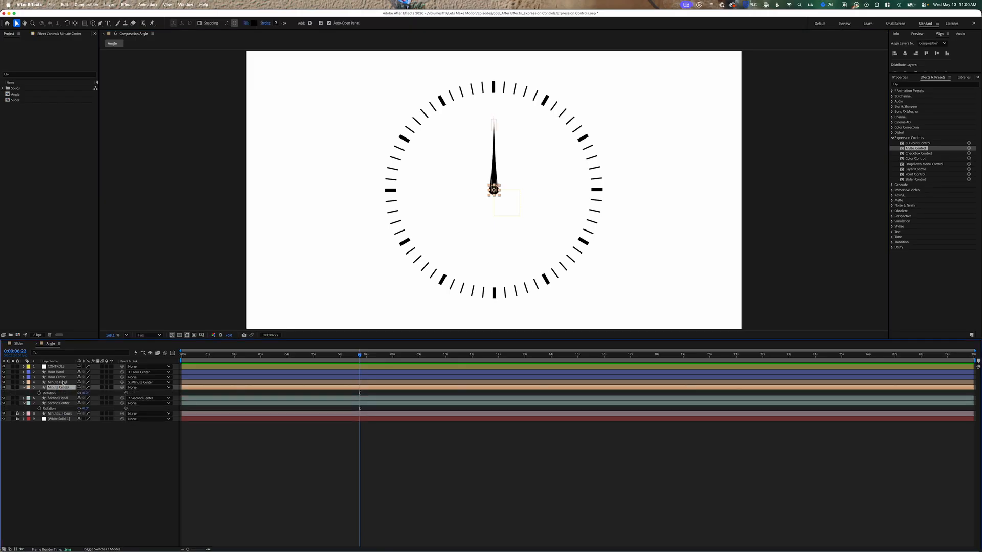
click(62, 378)
key(r)
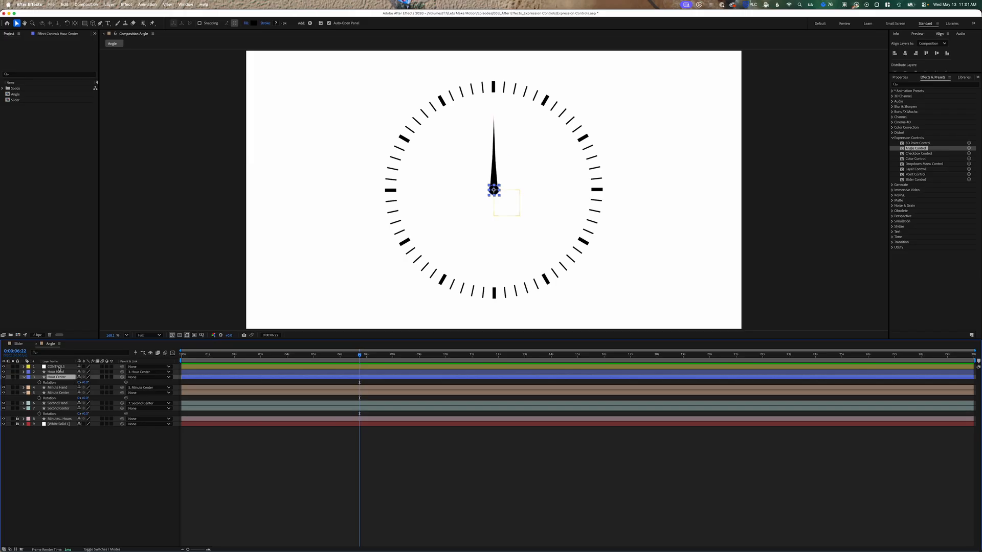
- Search the effects for angle and apply an Angle Control to the CONTROLS layer
click(59, 368)
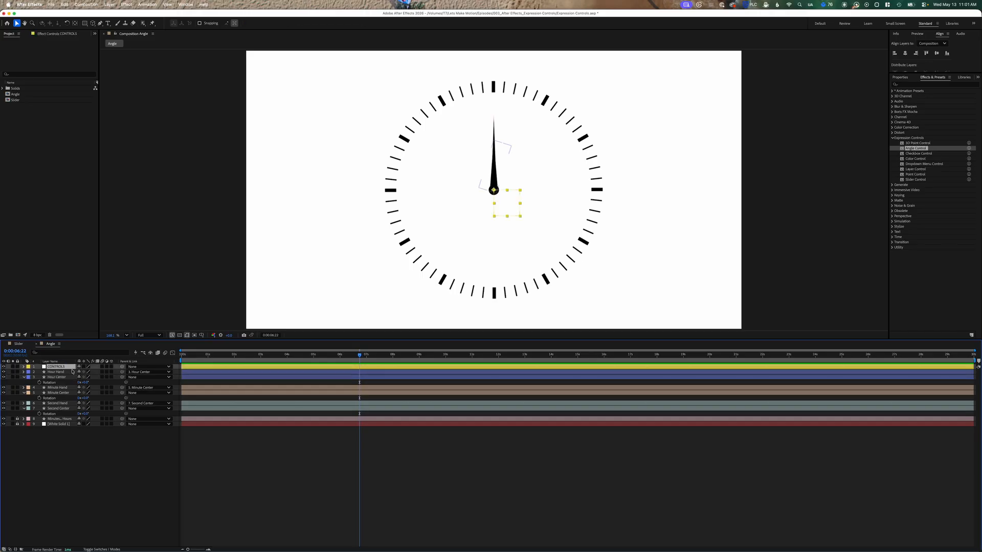
click(60, 36)
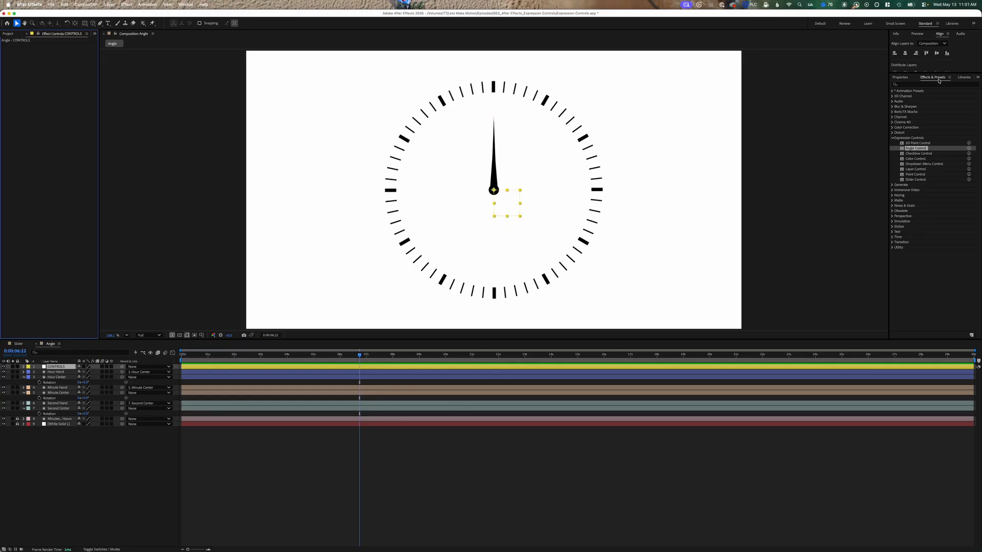
click(923, 84)
text(angle)
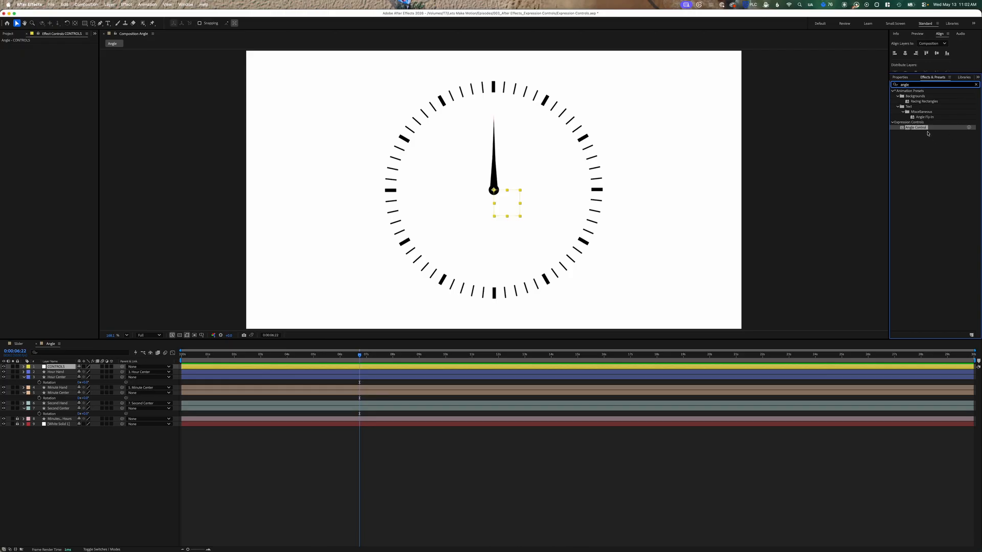
drag(918, 127, 58, 367)
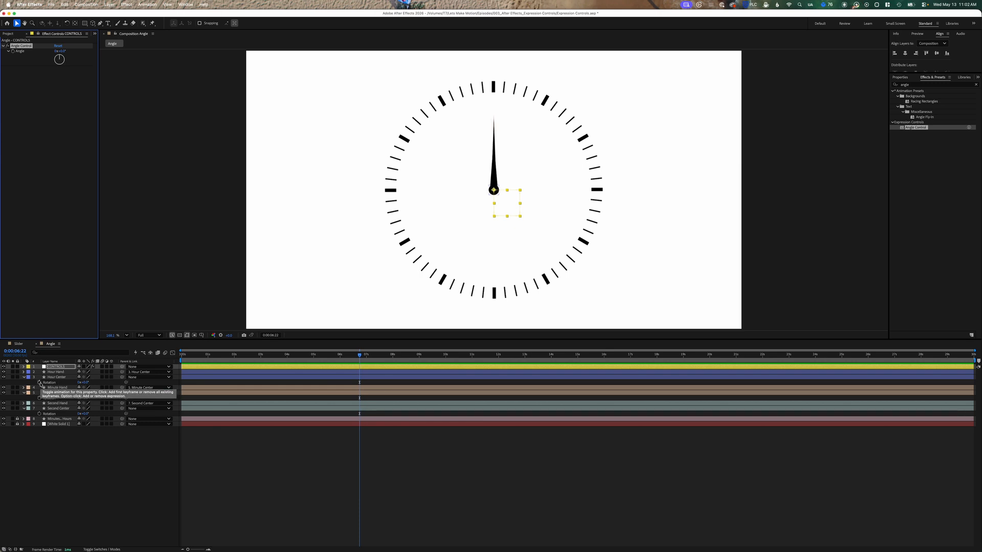
- Enable expressions on the Rotation of the Hour Center, Minute Center and Second Center layers
alt+click(39, 382)
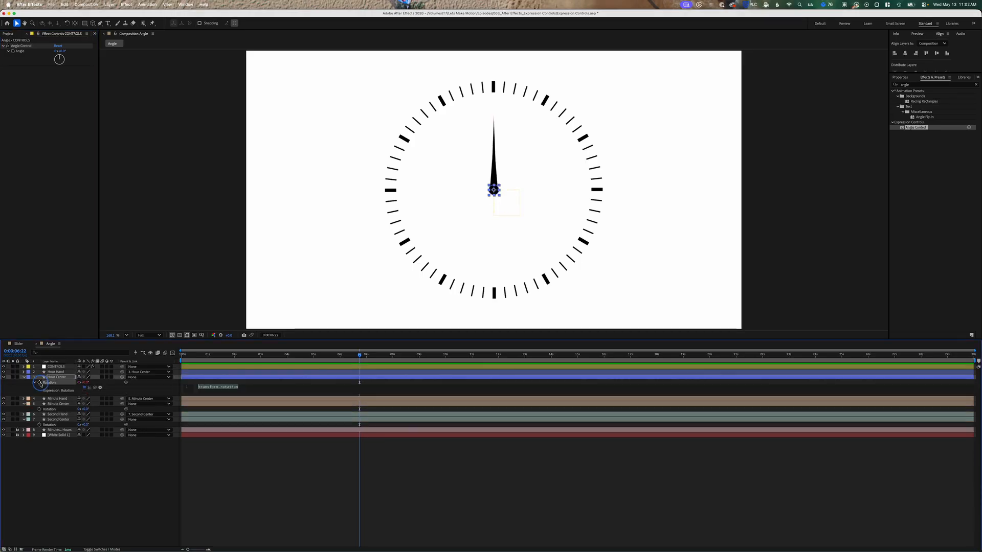
alt+click(40, 409)
alt+click(39, 436)
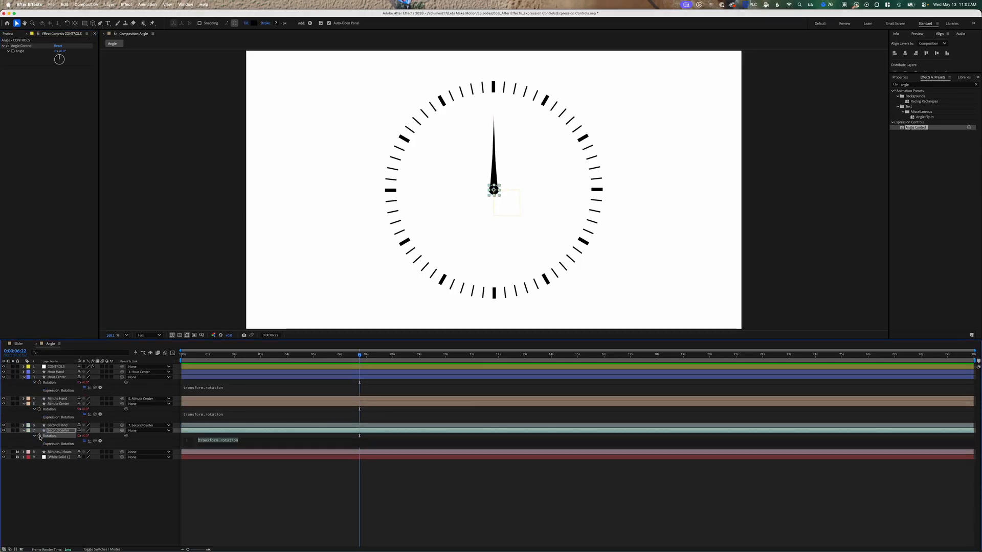
click(231, 389)
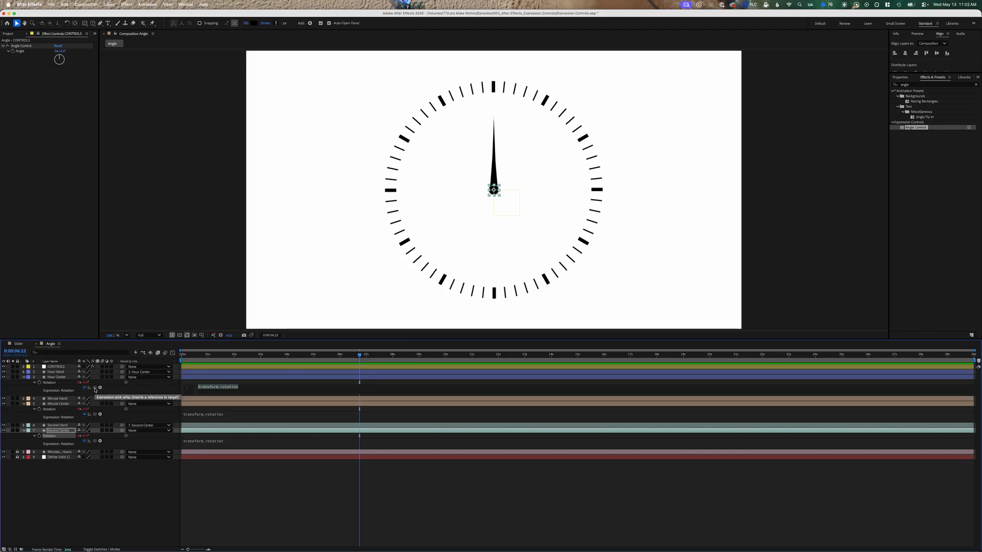
- Pick-whip the Hour, Minute and Second Center rotation expressions to the CONTROLS layer's Angle Control
drag(95, 389, 25, 52)
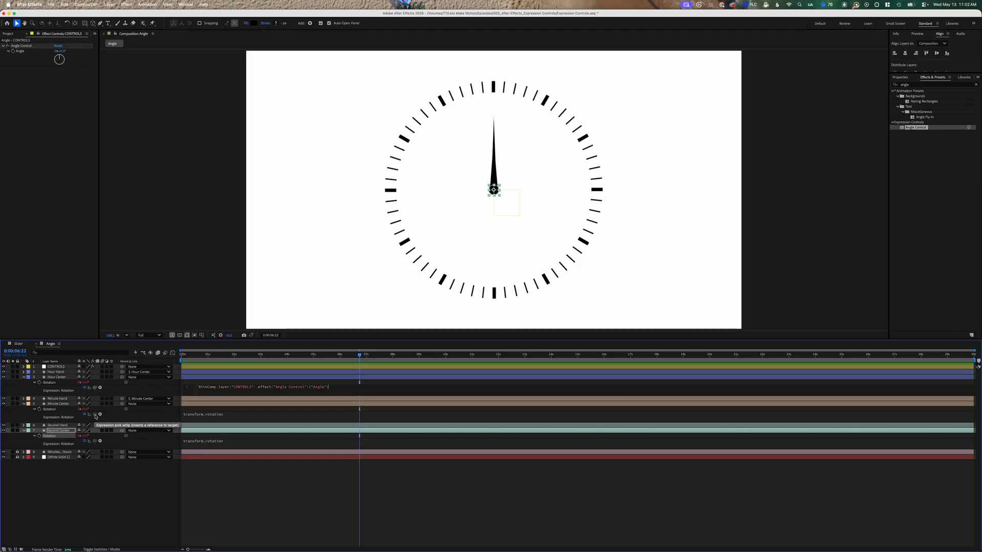
click(215, 417)
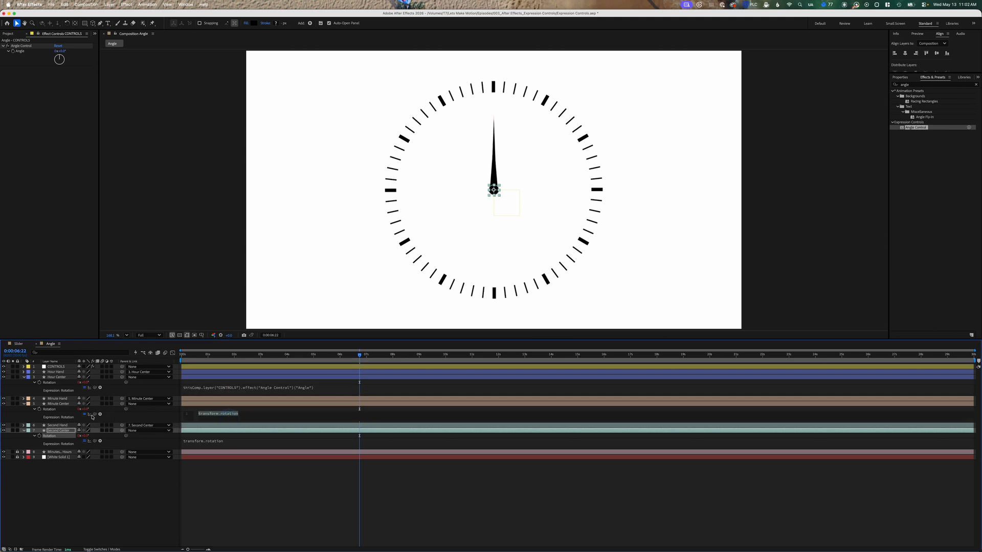
drag(92, 417, 22, 53)
drag(94, 441, 22, 54)
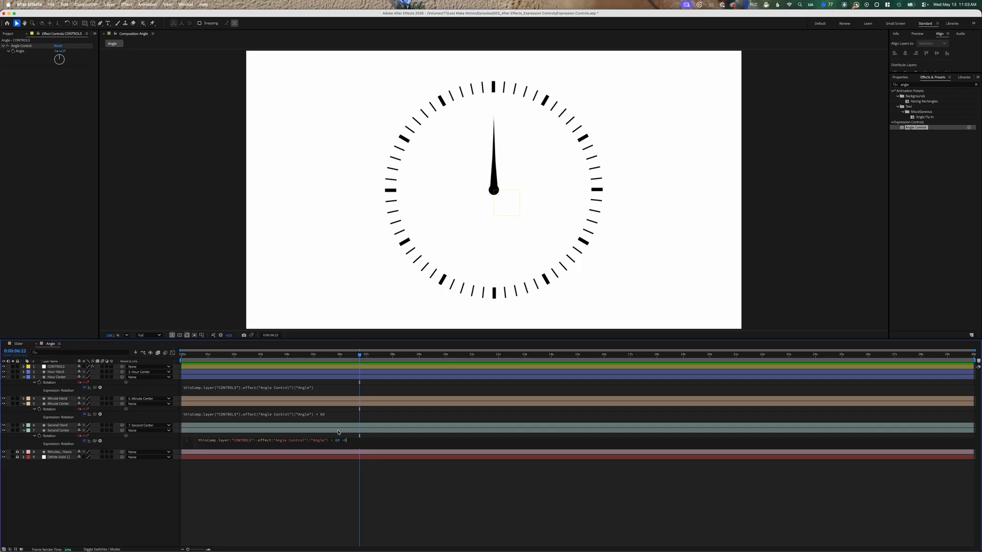
- Append * 60 * 60 to the Second Center rotation expression and commit it
text(* 60 *6)
key(BackSpace)
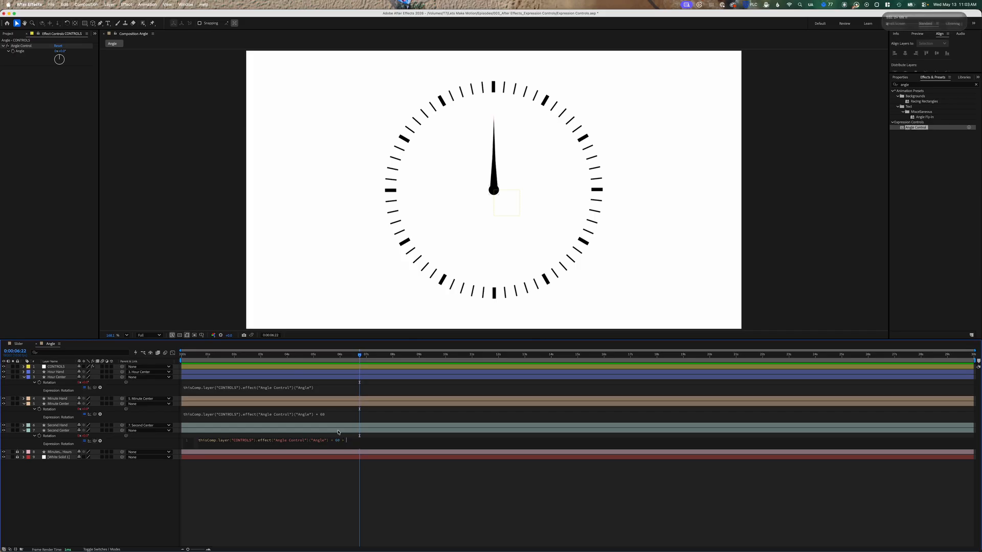
text(6)
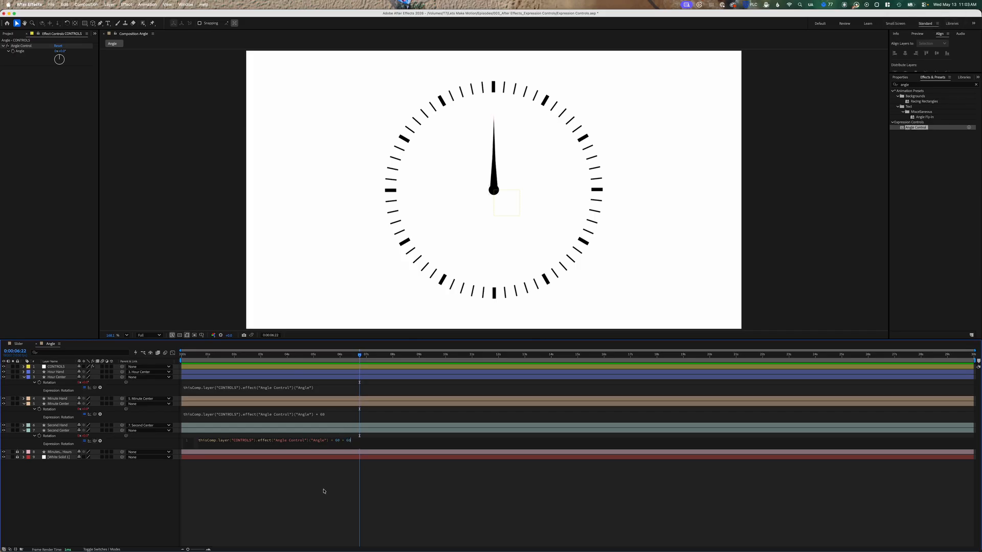
text(0)
click(323, 491)
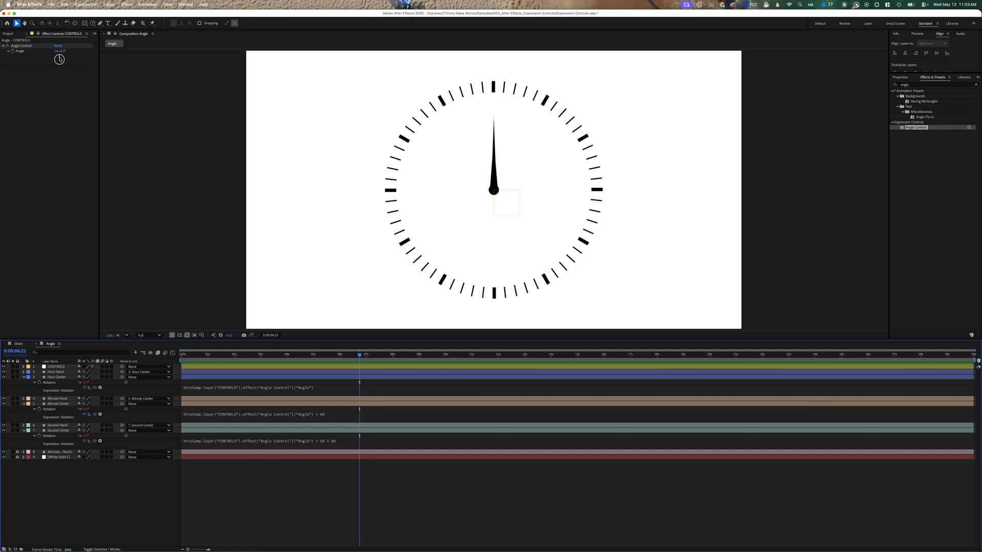
- Test the Angle Control by dialing it and entering 30, 0.1 and 30 degrees
drag(59, 59, 64, 57)
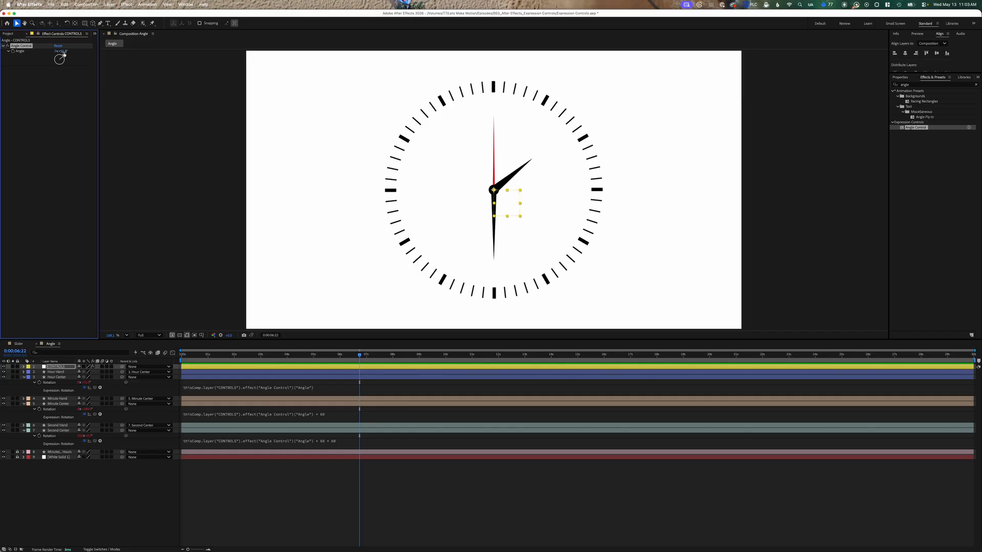
click(64, 51)
text(30)
key(Return)
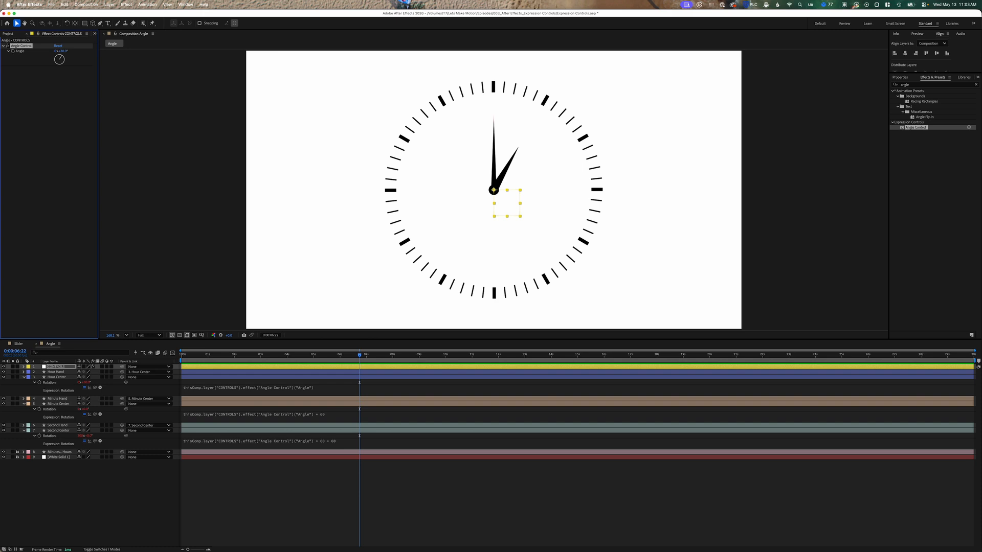
click(64, 51)
text(0.1)
key(Return)
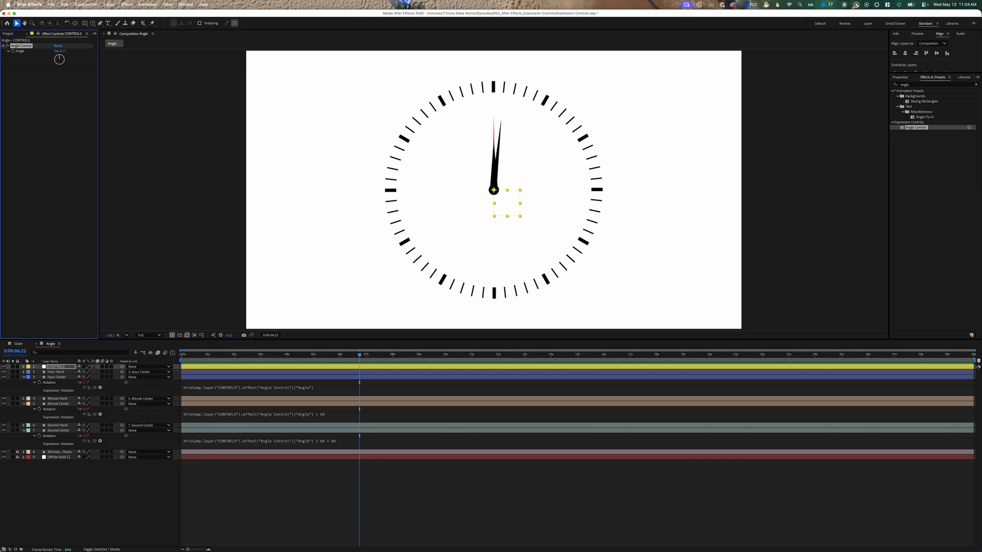
click(63, 52)
text(30.5)
key(Return)
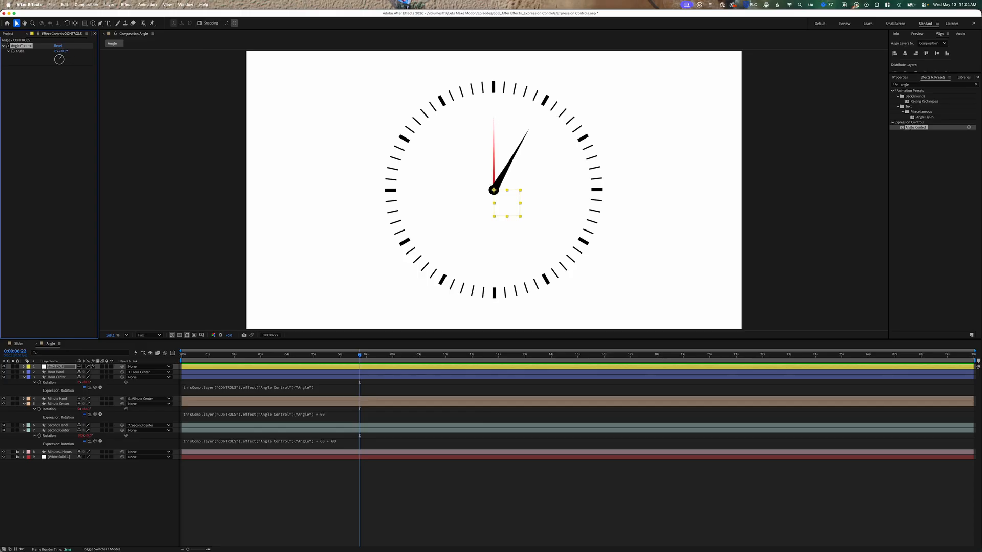
- Set the Angle Control to 60.5, then to 0.05
click(62, 51)
text(60.5)
key(Return)
click(64, 52)
key(BackSpace)
text(.05)
key(Return)
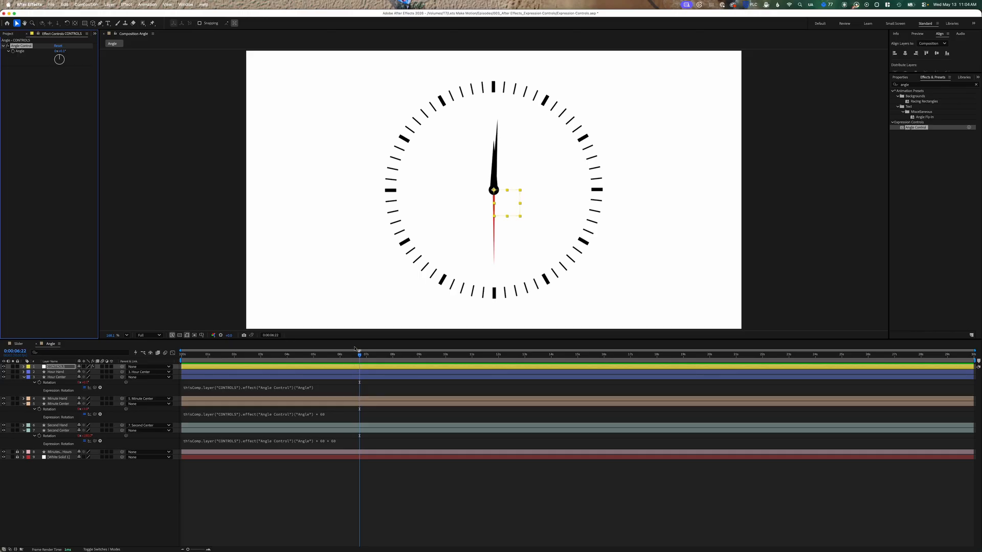
- Move to the start of the timeline and set the Angle Control to 0
drag(359, 355, 183, 356)
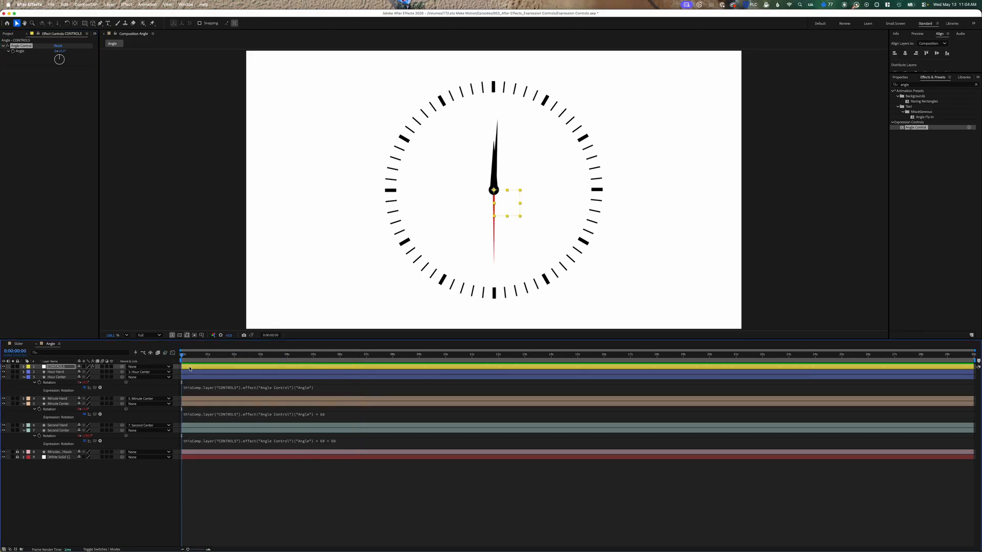
click(61, 52)
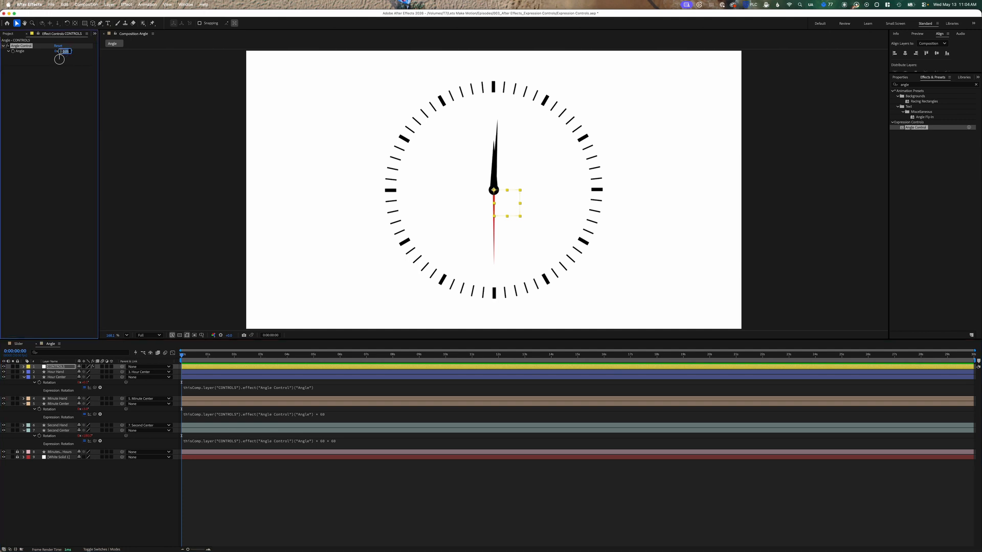
text(0)
key(Return)
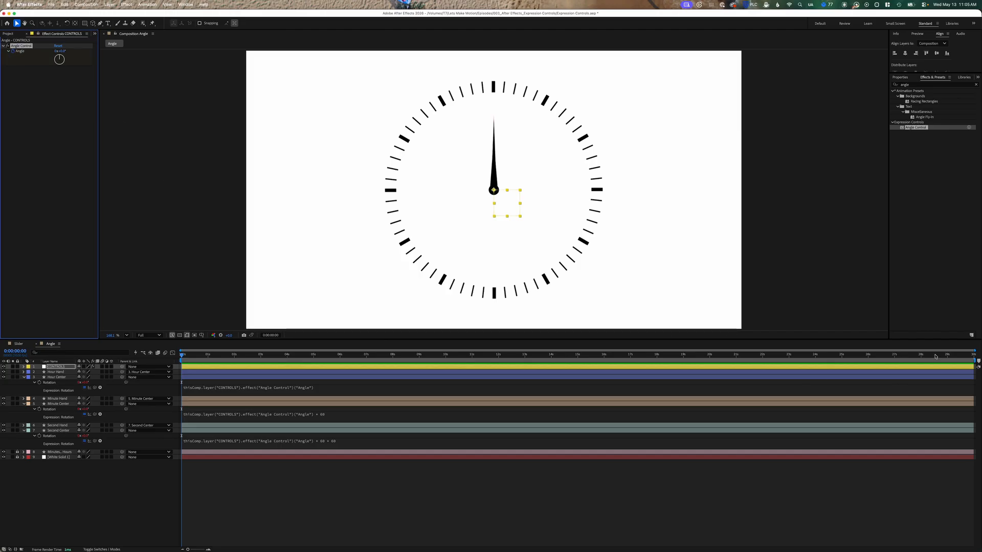
- Set the Angle Control to 0.1 at the end of the timeline and preview the animation from the start
drag(949, 356, 979, 359)
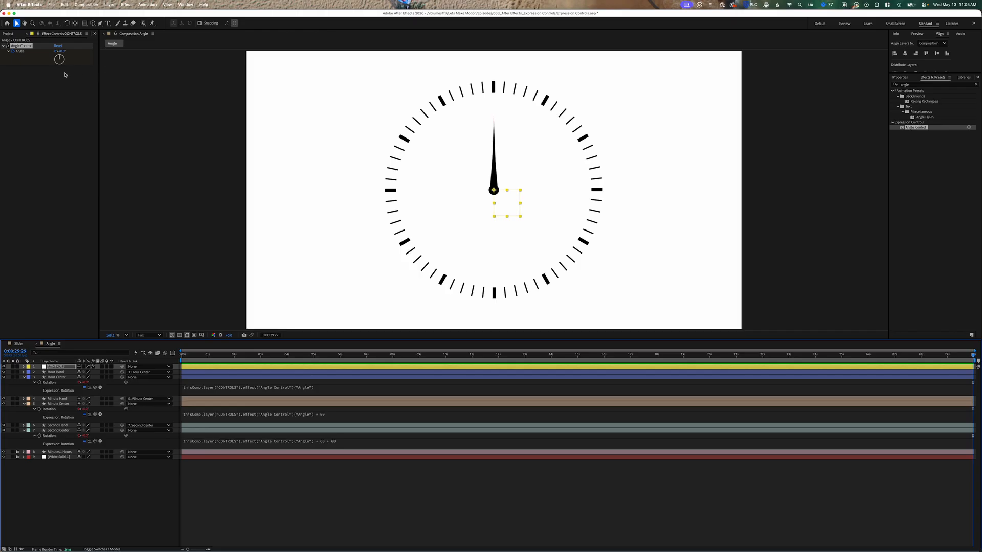
click(64, 51)
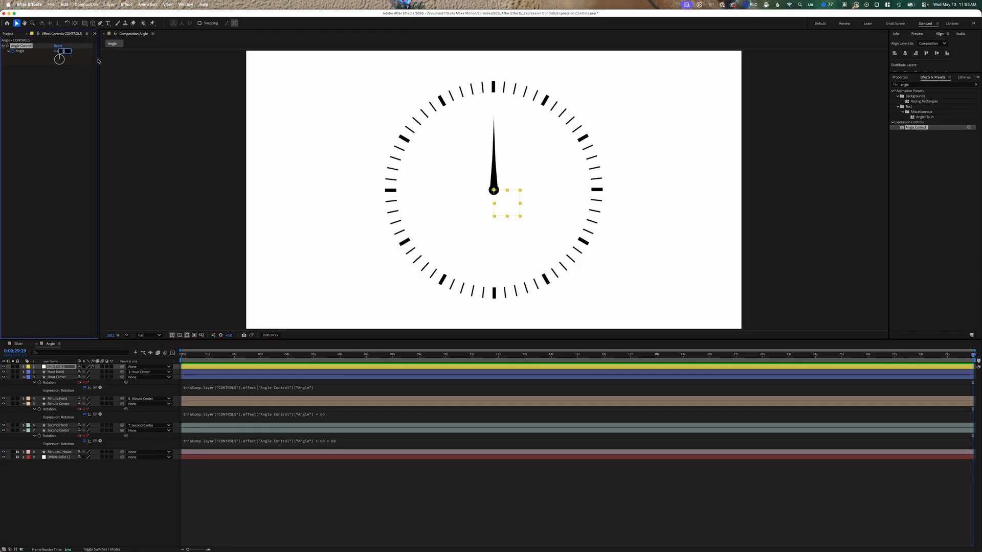
text(0.1)
key(Return)
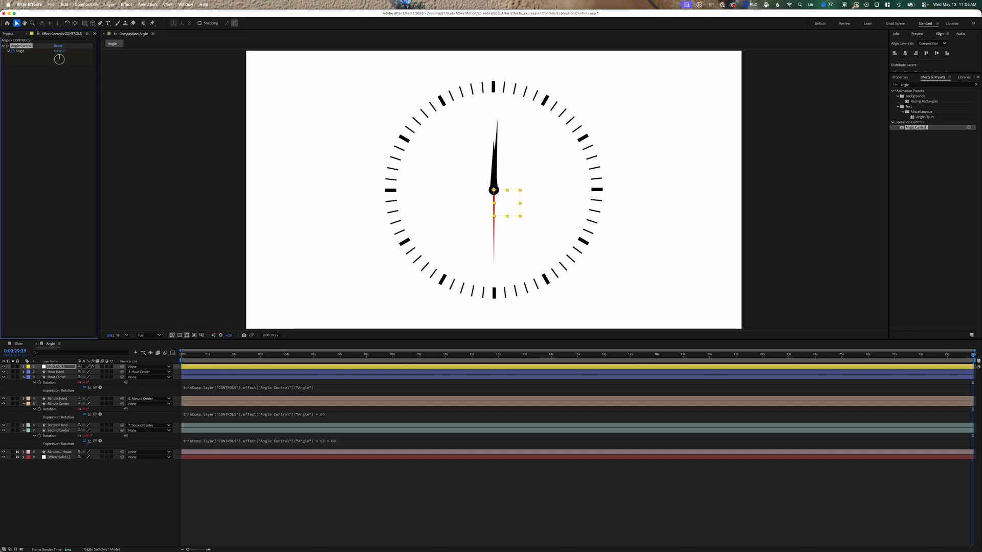
drag(194, 356, 181, 355)
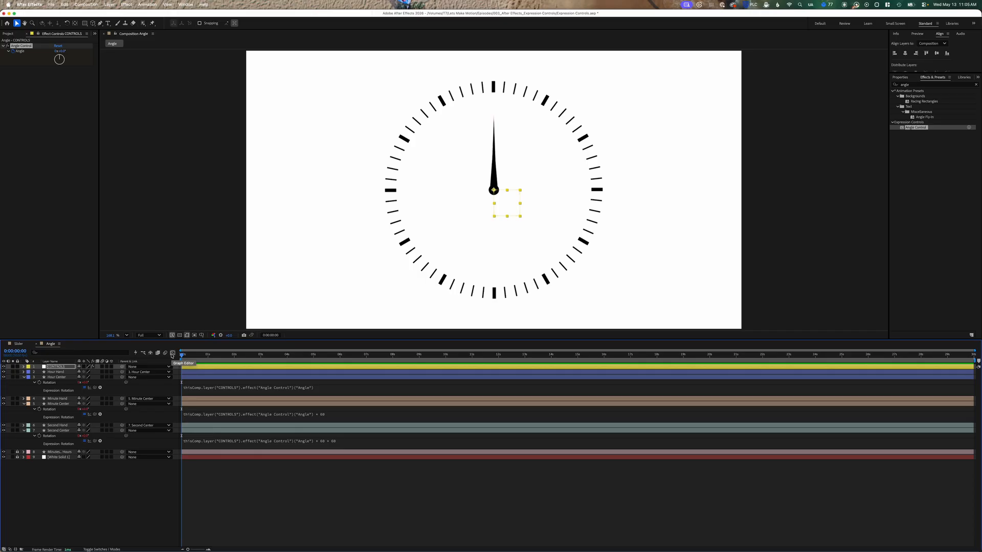
key(space)
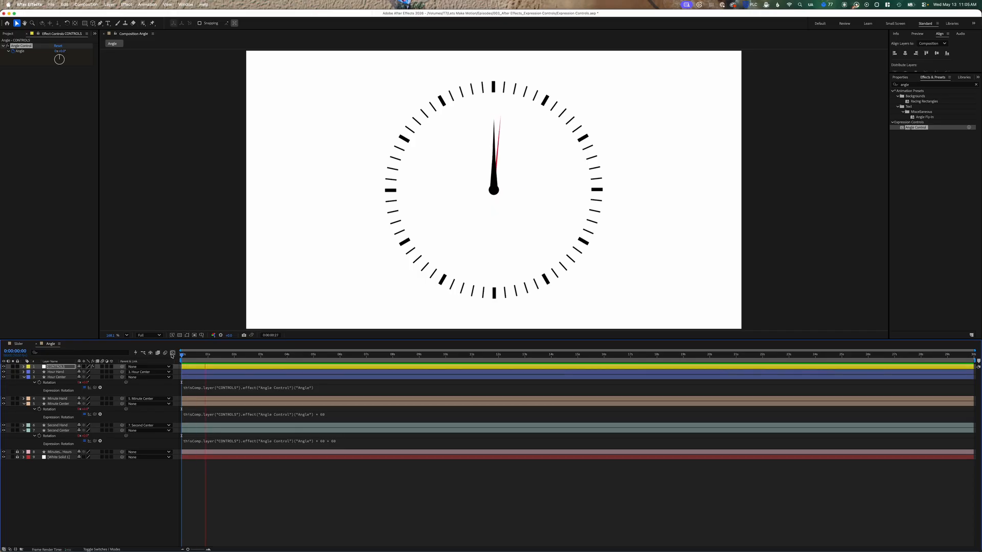